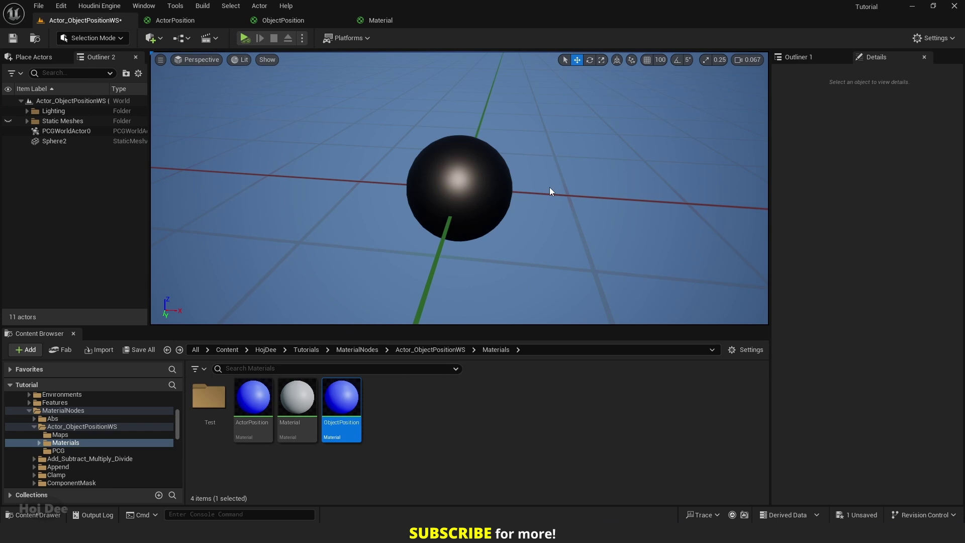
Step: Select the sphere in the level and set its X location to 1
click(459, 201)
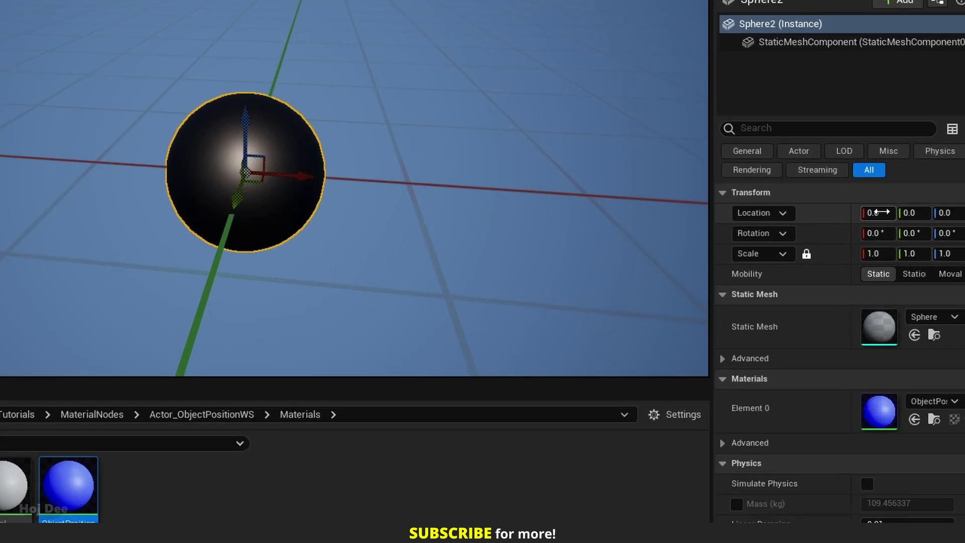
click(881, 212)
text(1)
key(Return)
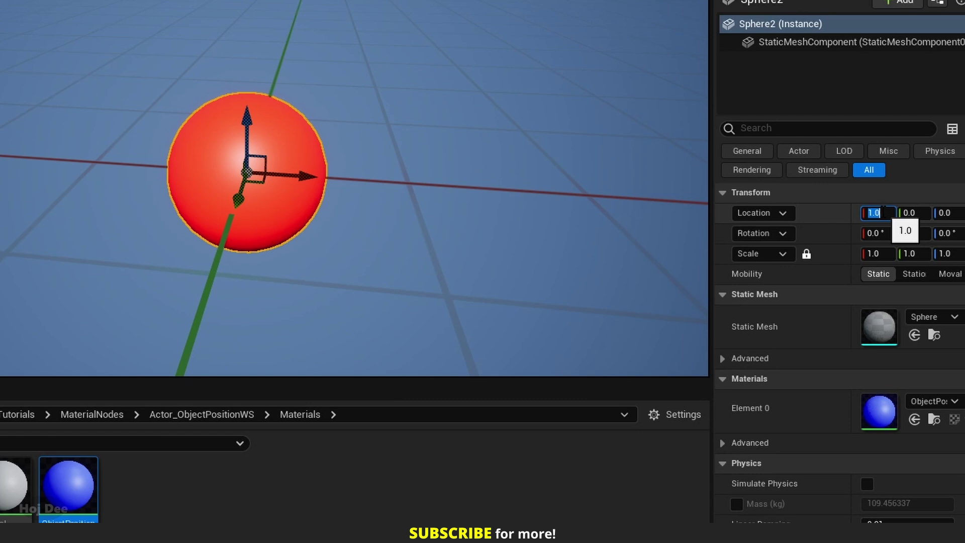
Step: Open the sphere's ObjectPosition material, add a Multiply node, and move the Object Position node away from the output to make room
double_click(887, 418)
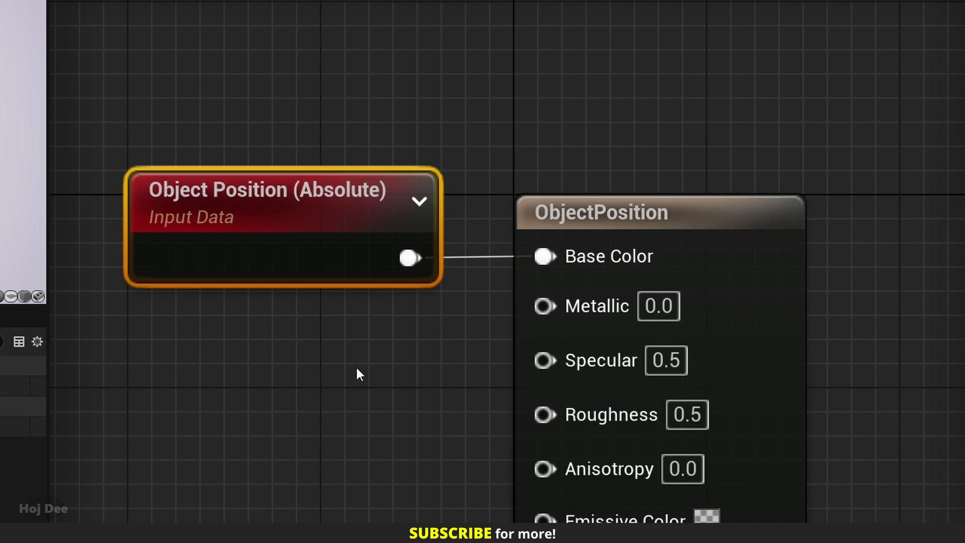
click(287, 348)
key(m)
click(286, 346)
right_drag(244, 321, 500, 375)
scroll(411, 358, down, 2)
drag(510, 327, 275, 326)
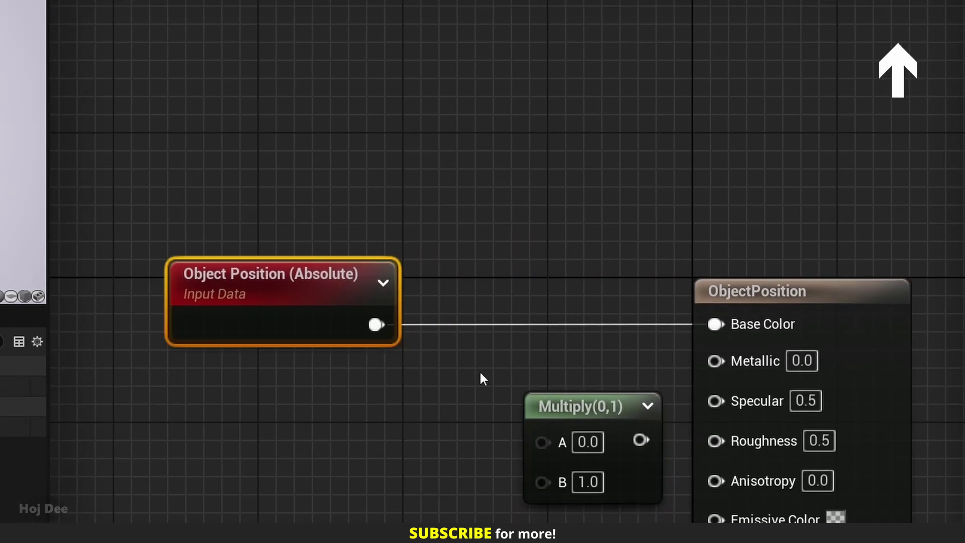
Step: Connect Object Position to Multiply's A input and its output to Base Color, aligning Multiply between the two nodes
drag(582, 408, 550, 346)
drag(376, 325, 513, 382)
drag(602, 381, 714, 333)
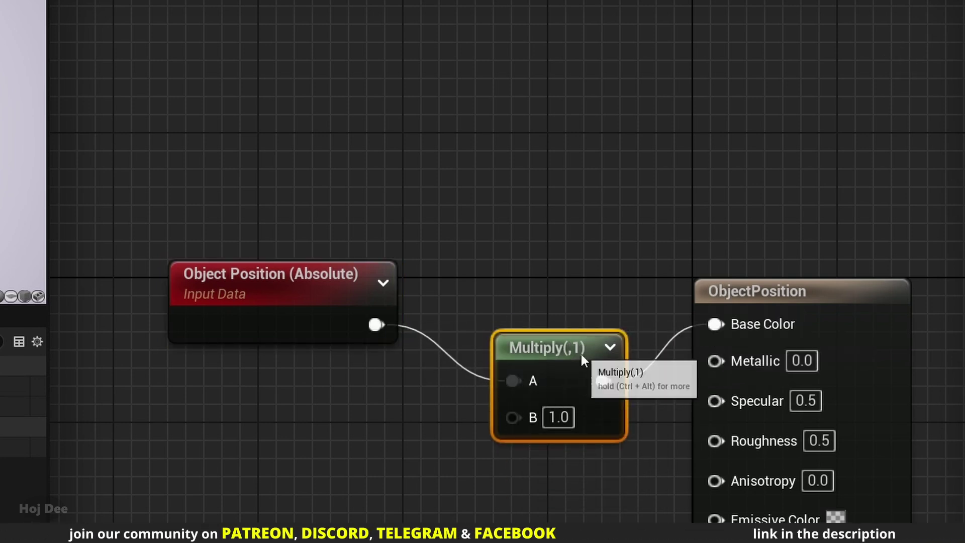
drag(581, 354, 575, 300)
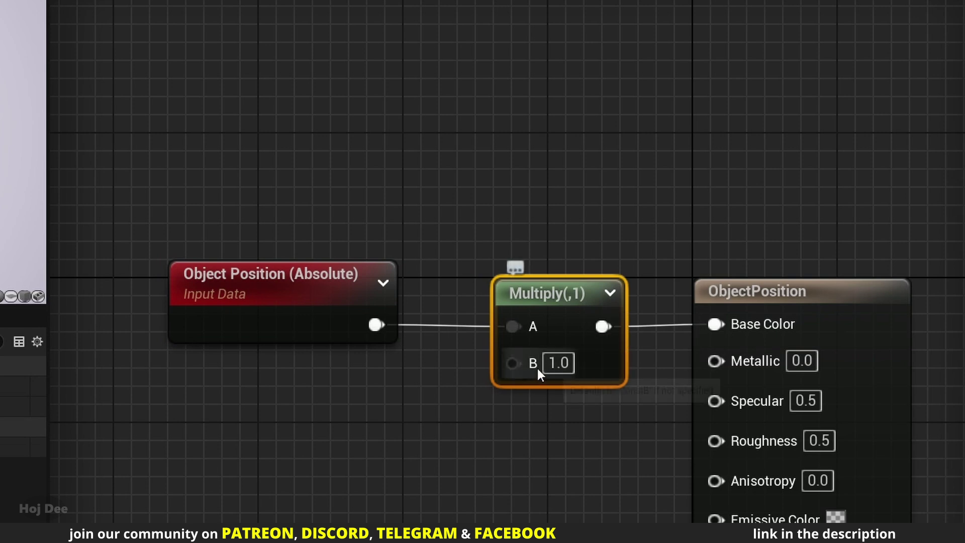
Step: Set the Multiply node's B value to 0.01 and save the material
click(557, 362)
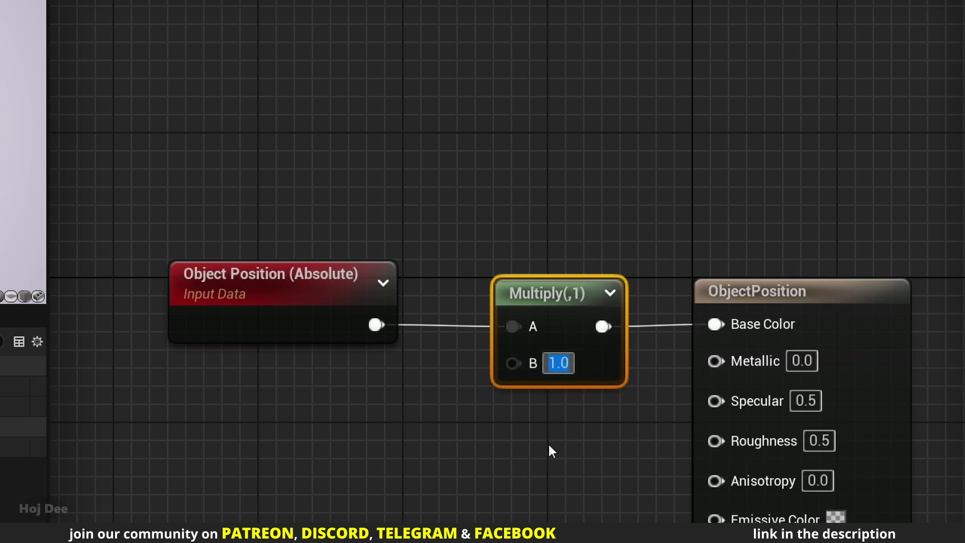
text(0.01)
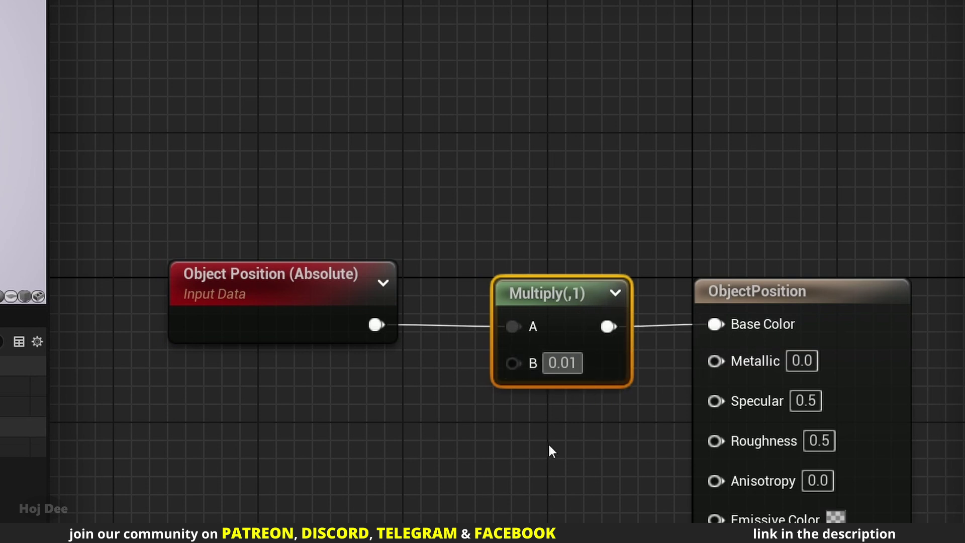
key(Return)
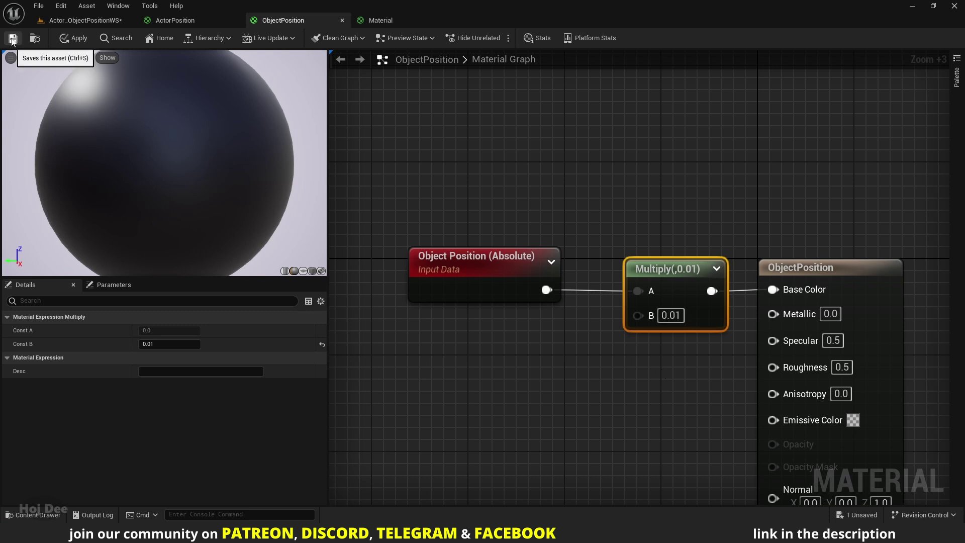
Step: Return to the level and move the sphere along the X axis to about 104.7
click(83, 20)
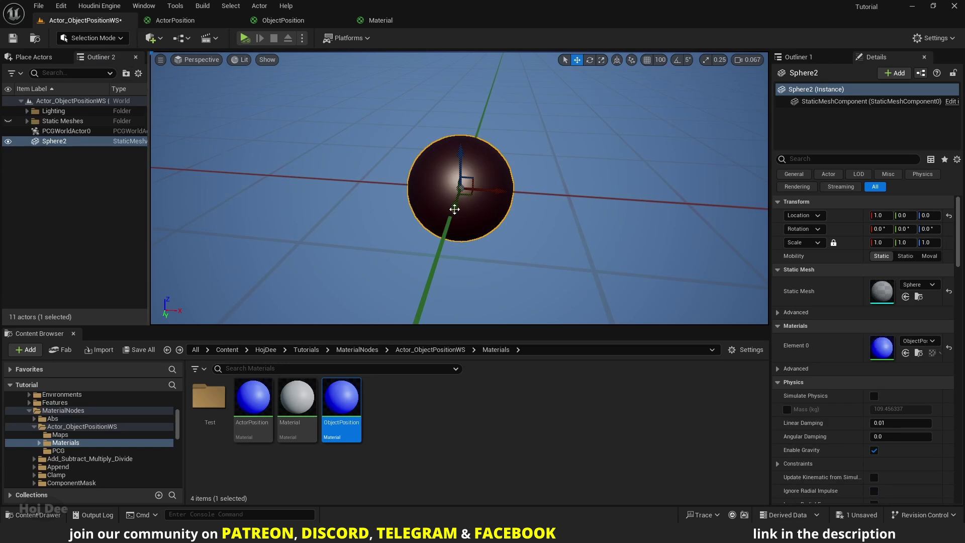
drag(488, 193, 593, 241)
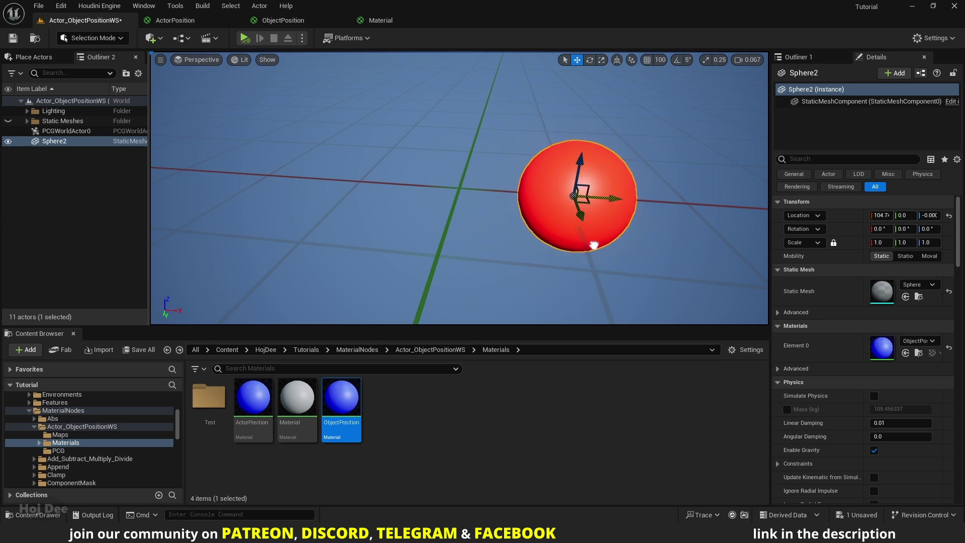
Step: Open the ActorPosition material, add a Divide node, and place it between the Actor Position node and the material output
click(267, 398)
double_click(266, 398)
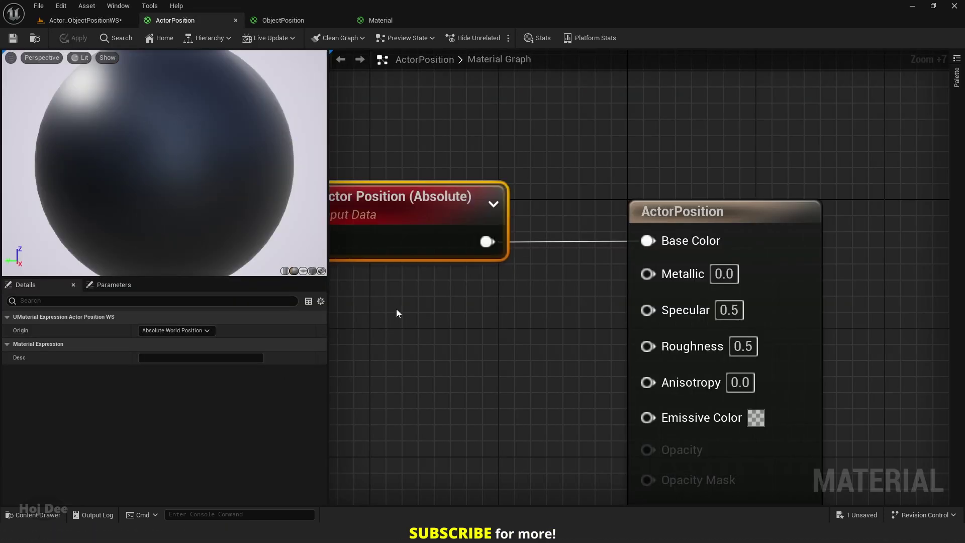
right_drag(410, 313, 485, 329)
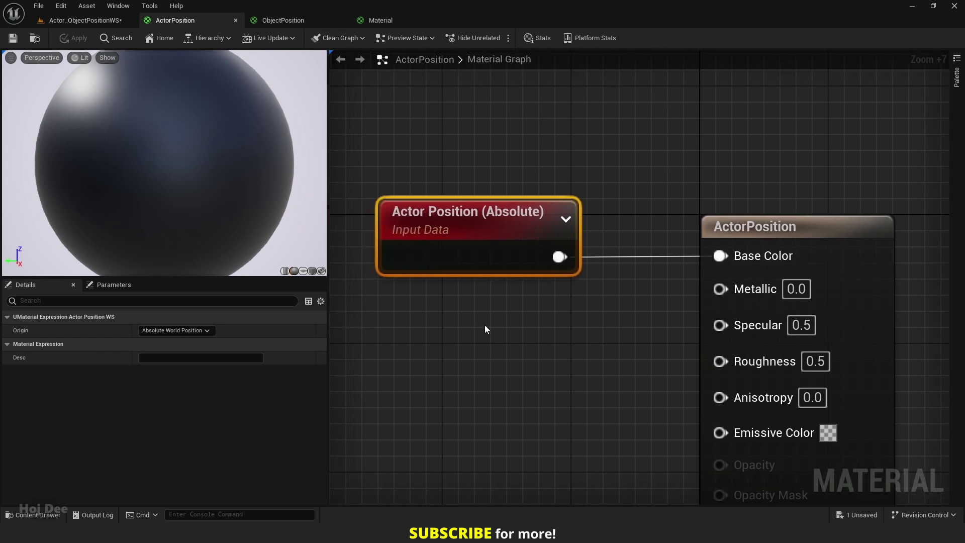
click(547, 329)
scroll(622, 321, down, 2)
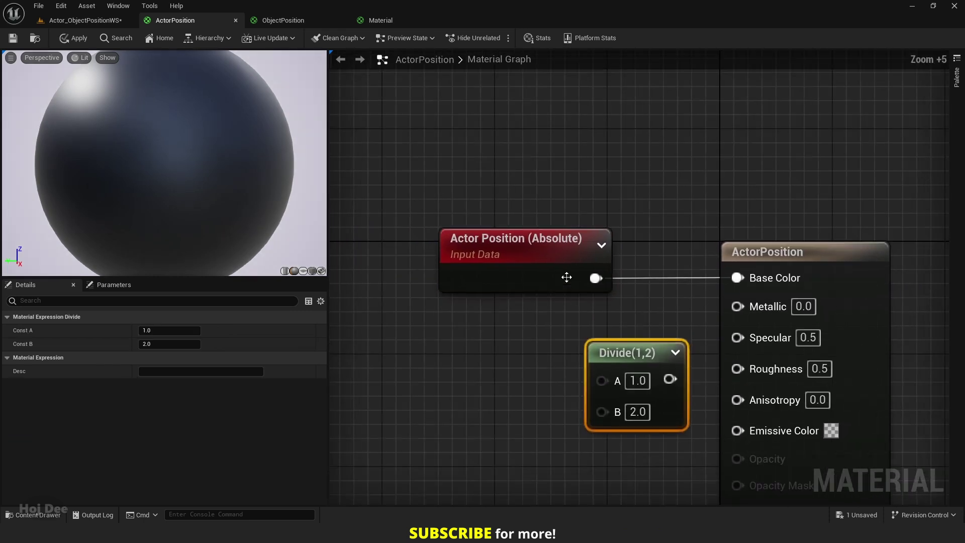
drag(566, 277, 468, 278)
drag(637, 352, 602, 294)
Step: Connect Actor Position to Divide's A input and its output to Base Color, then align Divide with the connection
drag(497, 278, 559, 322)
drag(635, 322, 738, 278)
drag(607, 298, 608, 256)
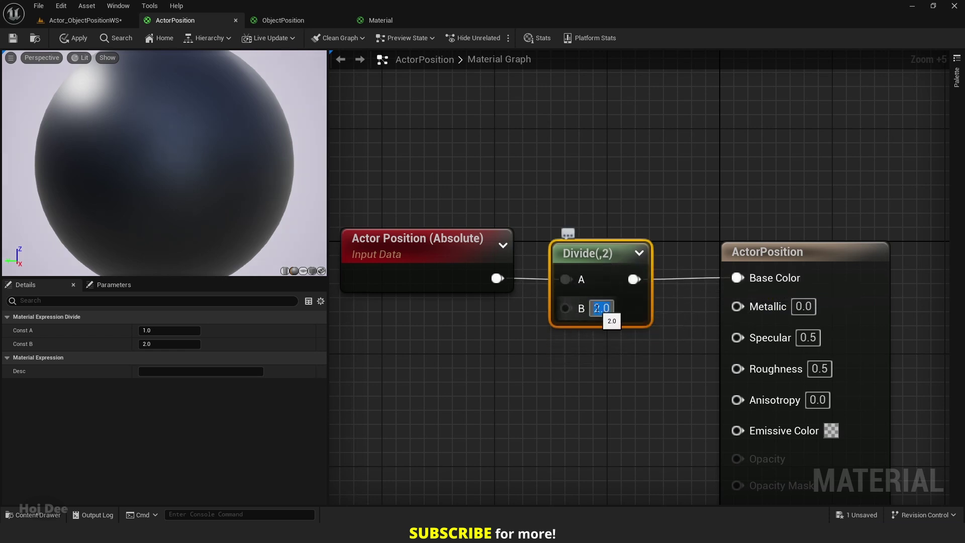
Step: Set the Divide node's B value to 100 and save the material
text(100)
key(Return)
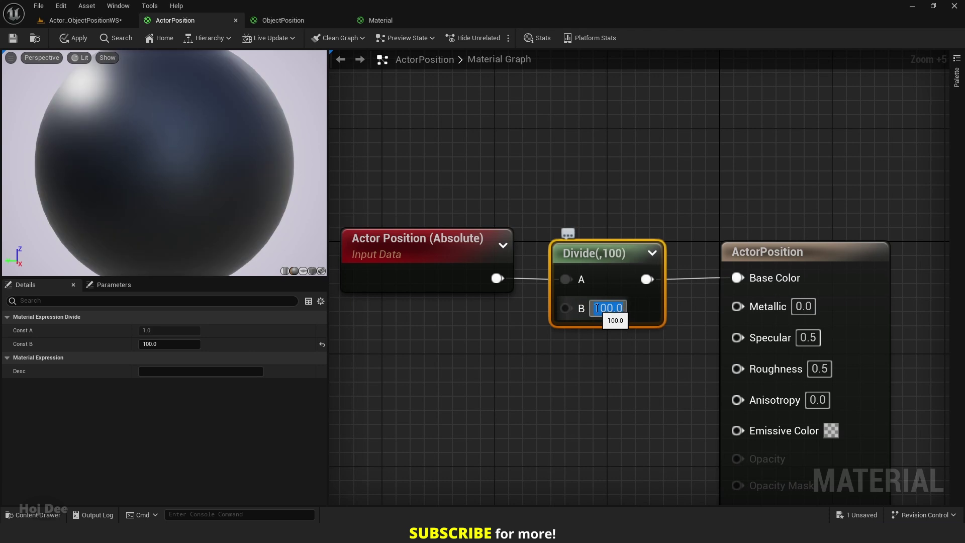
click(13, 38)
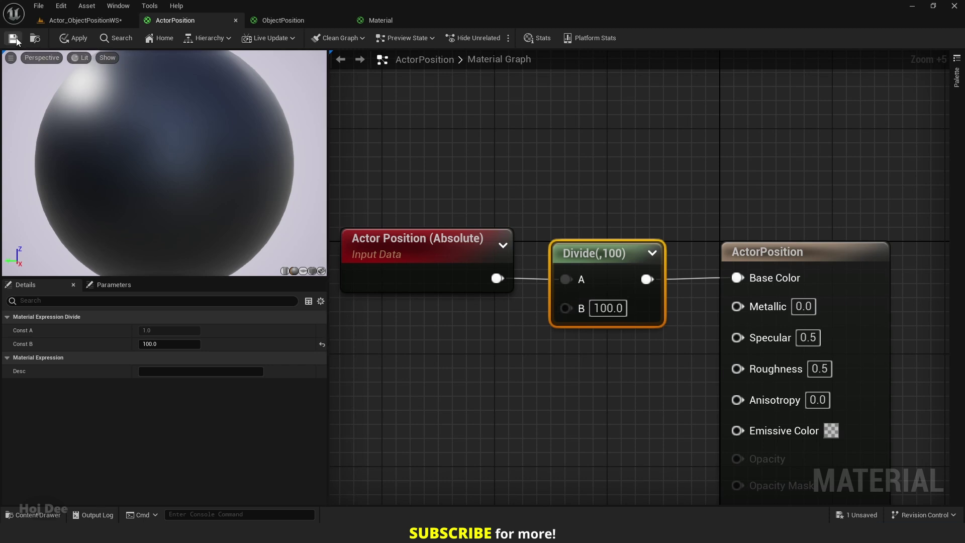
Step: Return to the level and apply the ActorPosition material to the sphere
click(70, 20)
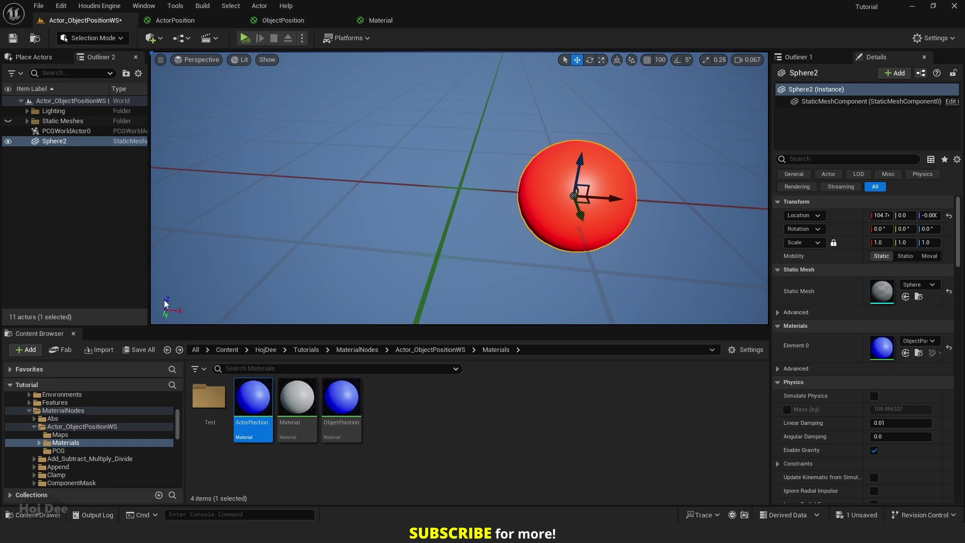
click(260, 401)
drag(261, 401, 469, 198)
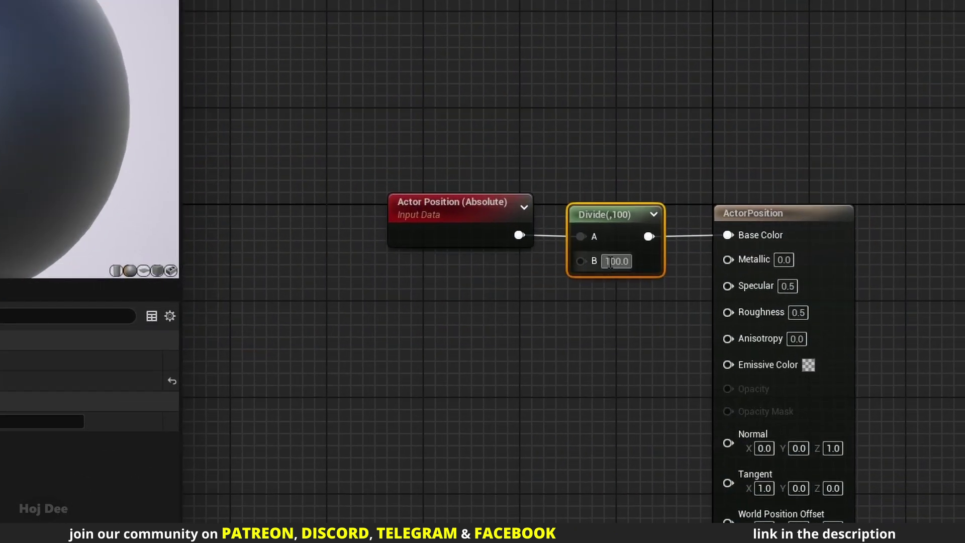
Step: Change the Divide node's B value in the ActorPosition material to 1000 and save the material
text(0)
key(Return)
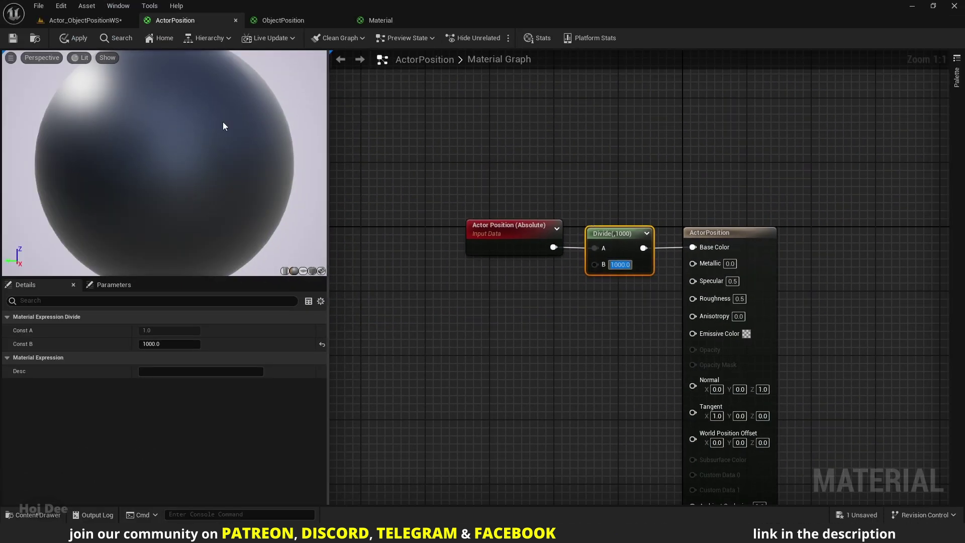
click(20, 38)
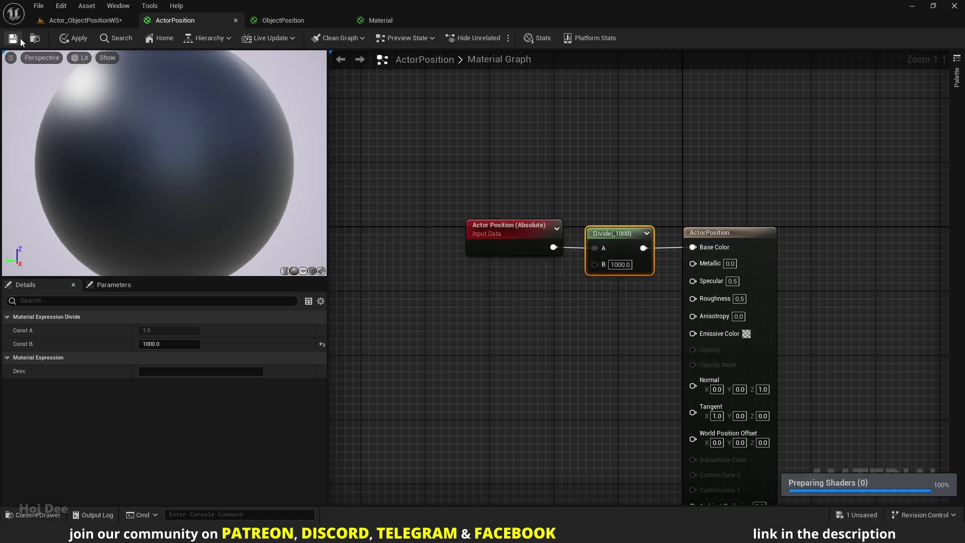
Step: Reapply ActorPosition to the sphere in the level, enable 100-unit grid snapping, and duplicate the sphere along X into ten spheres ending at X 900
click(78, 22)
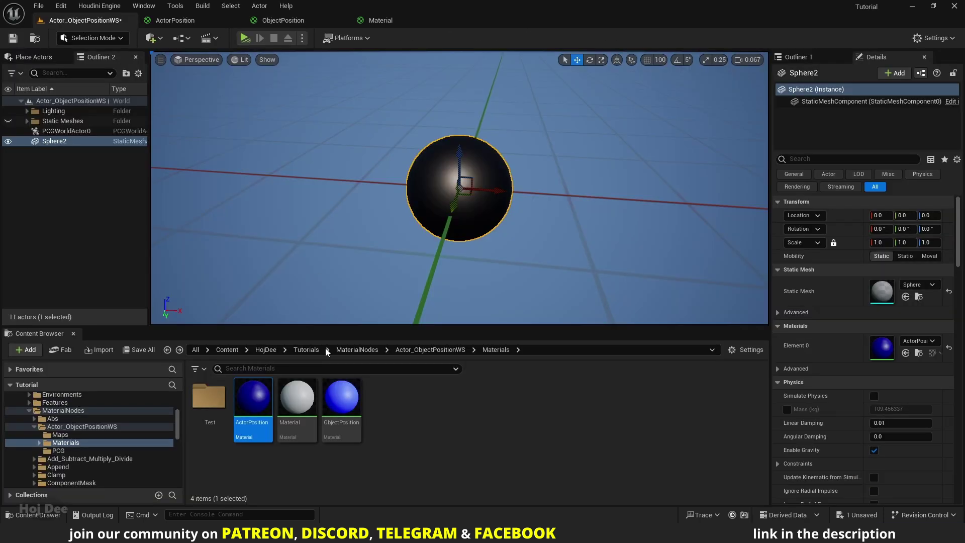
drag(253, 400, 477, 211)
click(647, 60)
scroll(566, 191, down, 5)
alt+drag(450, 194, 475, 196)
alt+drag(475, 196, 725, 227)
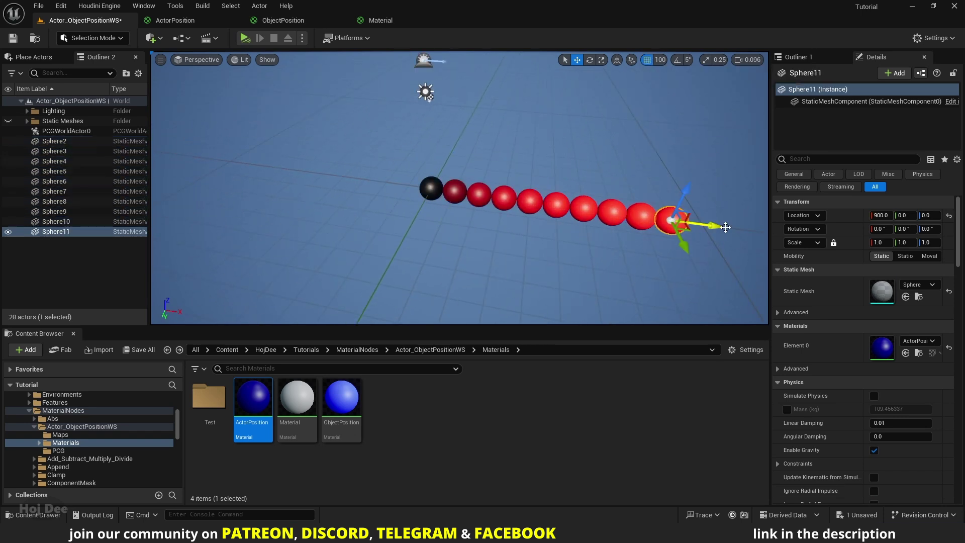
Step: Select the whole row of ten spheres and duplicate it along Y up to 900, making a ten-by-ten grid
click(54, 141)
shift+click(56, 232)
right_drag(532, 221, 482, 233)
scroll(533, 221, up, 2)
alt+drag(533, 218, 527, 226)
alt+drag(526, 226, 516, 244)
alt+drag(515, 244, 471, 309)
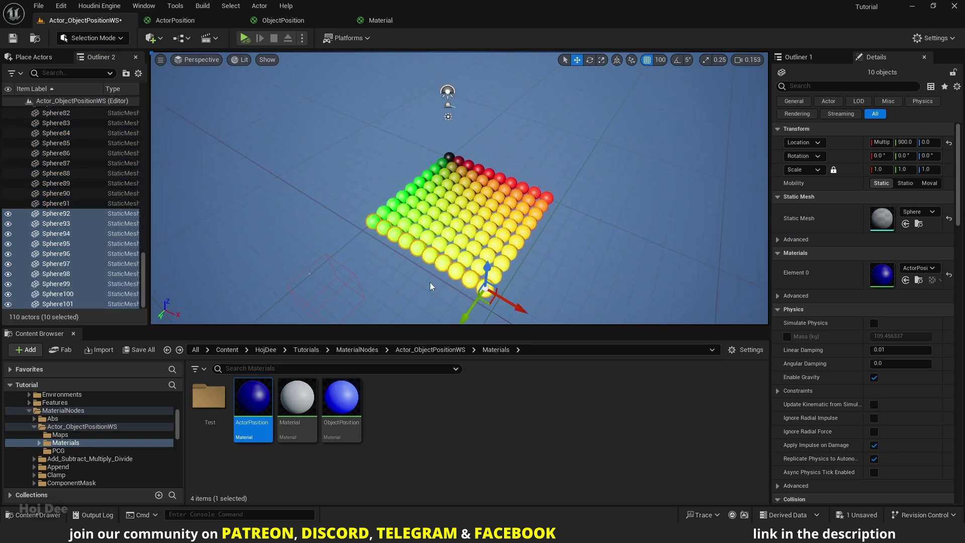
Step: Select all 100 spheres of the grid and duplicate the layer upward along Z to 900, forming a ten-by-ten-by-ten cube
click(112, 305)
drag(144, 281, 144, 128)
shift+click(56, 141)
alt+drag(449, 134, 449, 41)
key(ctrl+z)
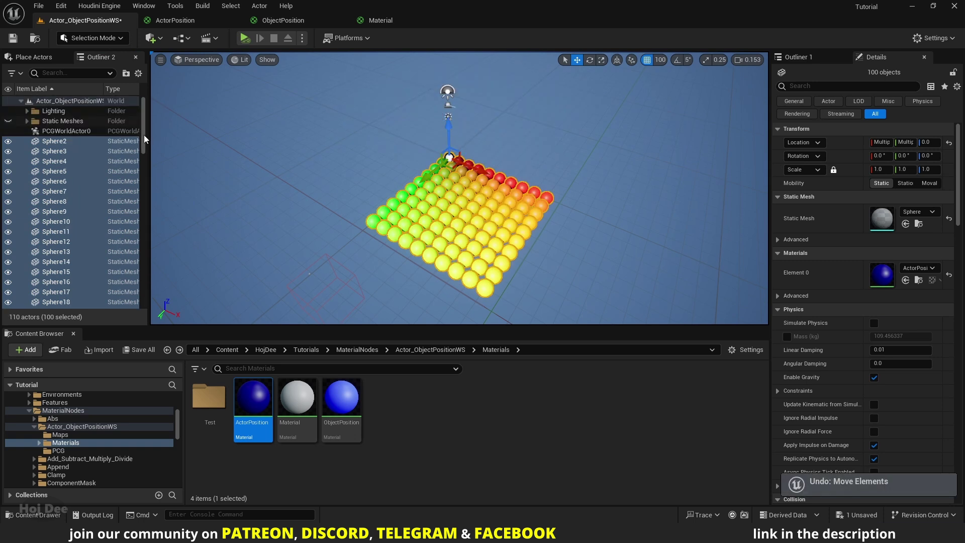
click(485, 289)
key(ctrl+z)
alt+drag(486, 274, 499, 137)
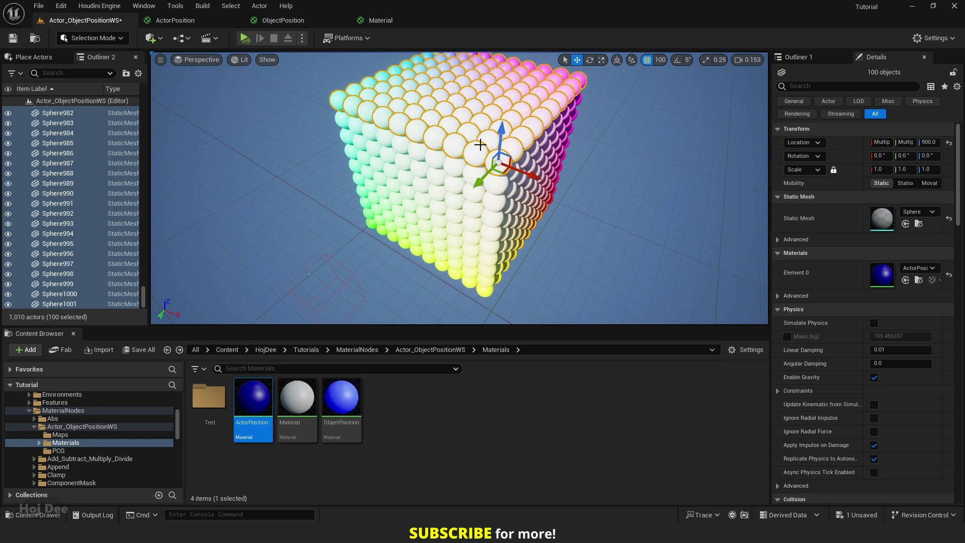
Step: Deselect the spheres and save the level
key(Escape)
key(ctrl+s)
right_drag(480, 145, 531, 158)
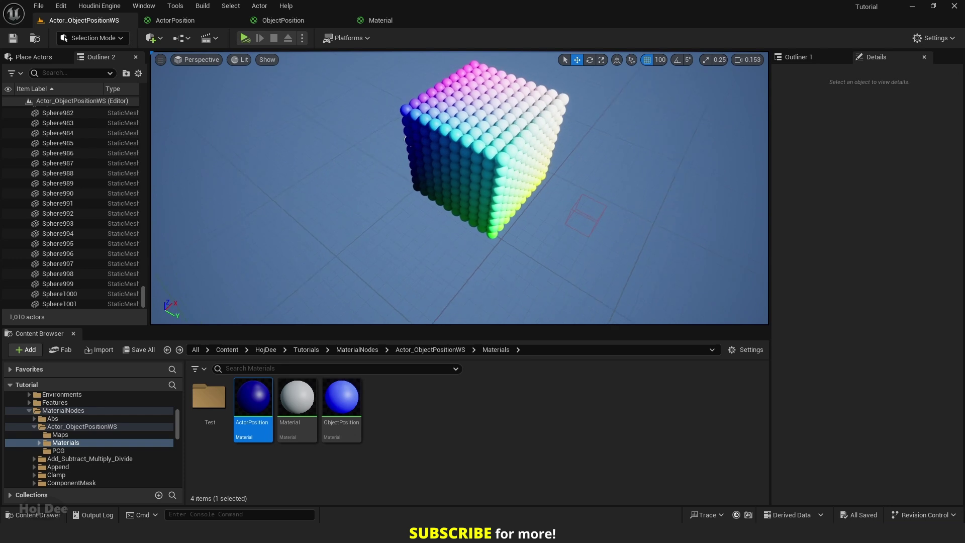
Step: Switch the level viewport to Unlit mode and inspect the sphere cube's colors
right_drag(372, 209, 593, 146)
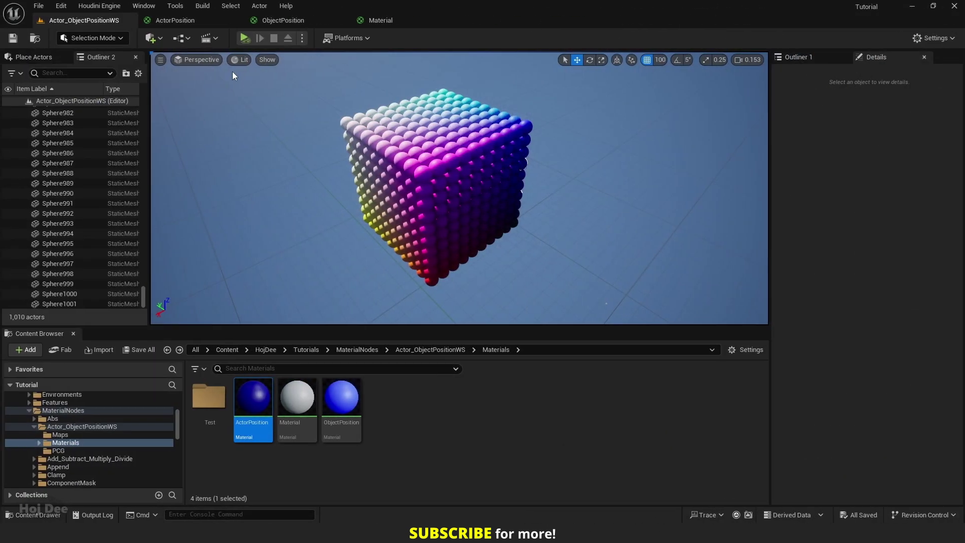
click(237, 62)
click(260, 107)
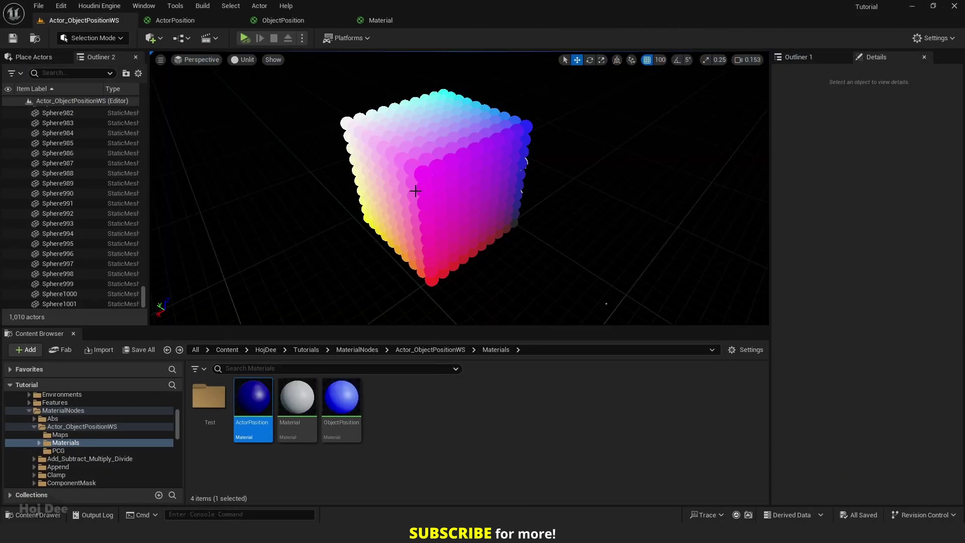
right_drag(416, 191, 432, 201)
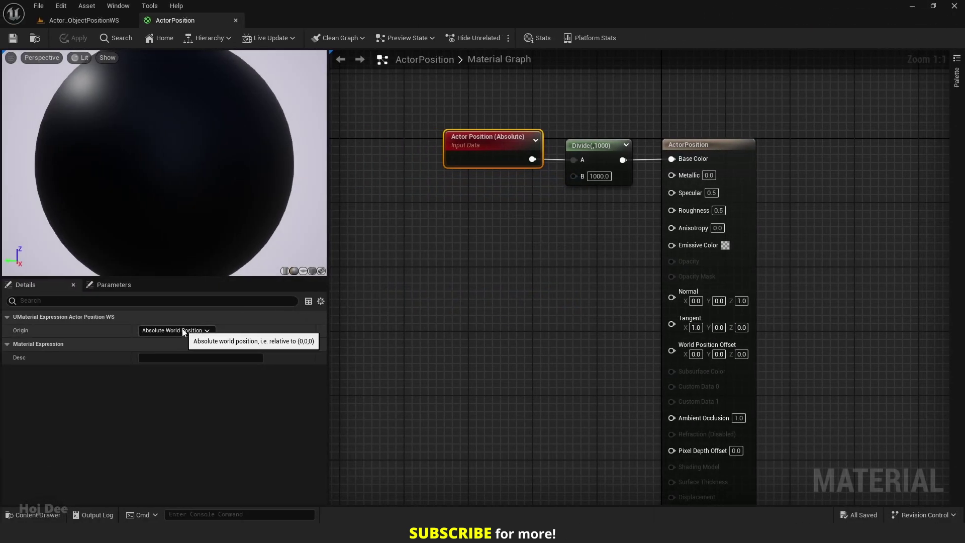
Step: Set the Actor Position node's Origin to Camera Relative World Position in the ActorPosition material and save it
click(183, 330)
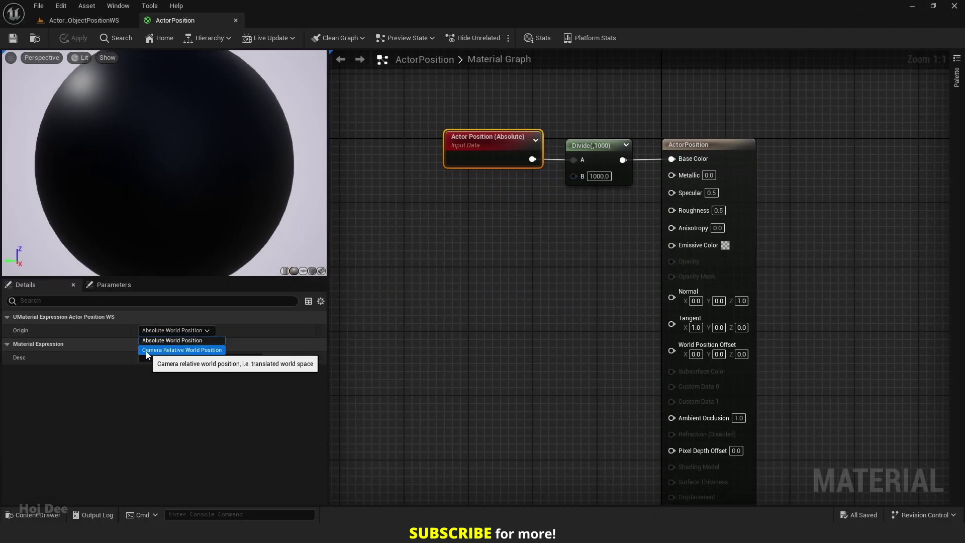
click(170, 351)
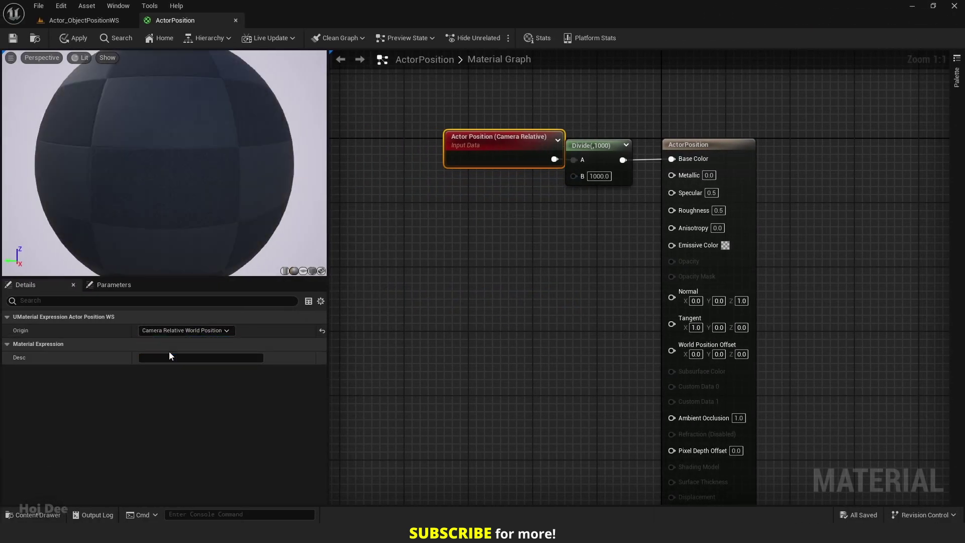
click(13, 39)
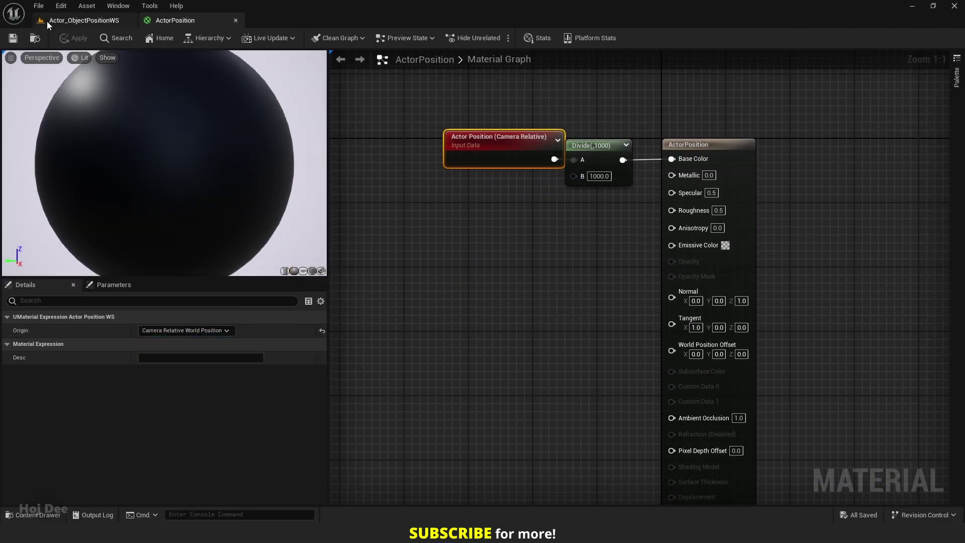